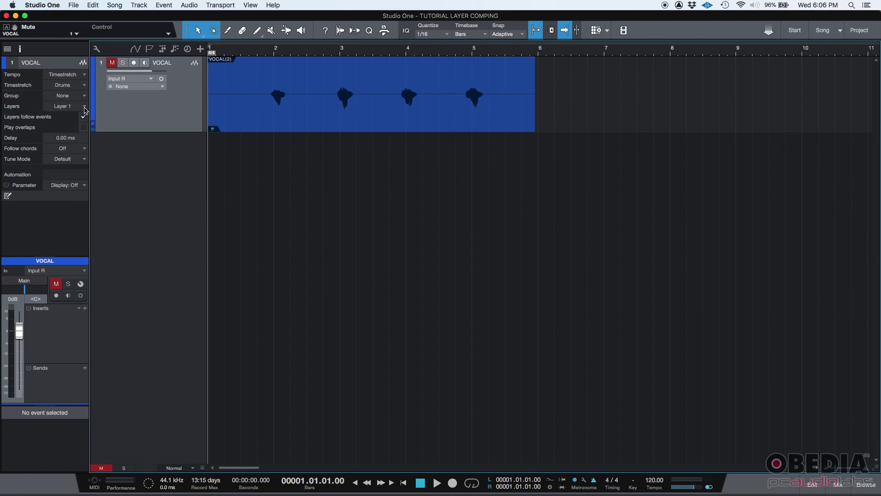
# Step: Switch the VOCAL track back and forth between Layer 1 and Layer 2 to compare the takes, ending on Layer 1
pyautogui.click(85, 110)
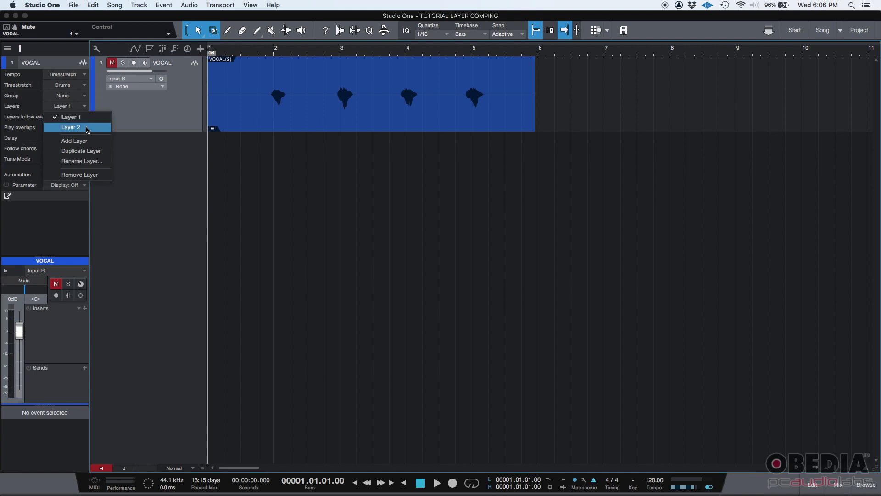
pyautogui.click(87, 128)
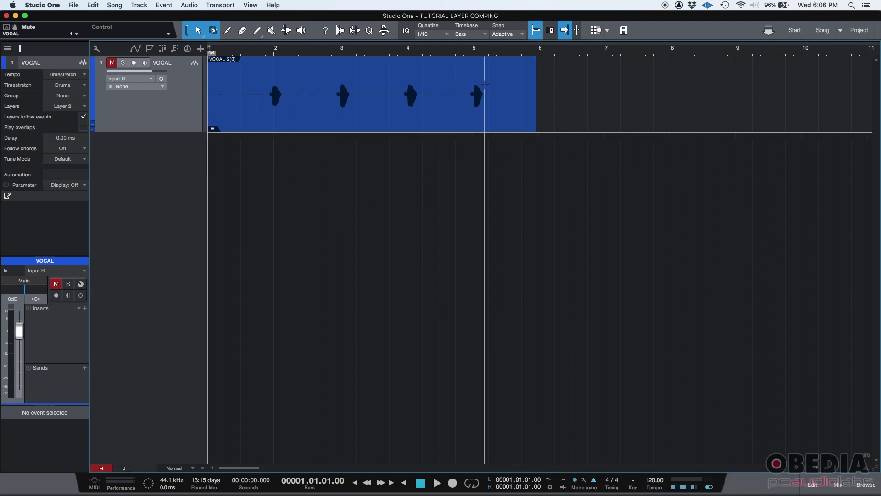
pyautogui.click(84, 106)
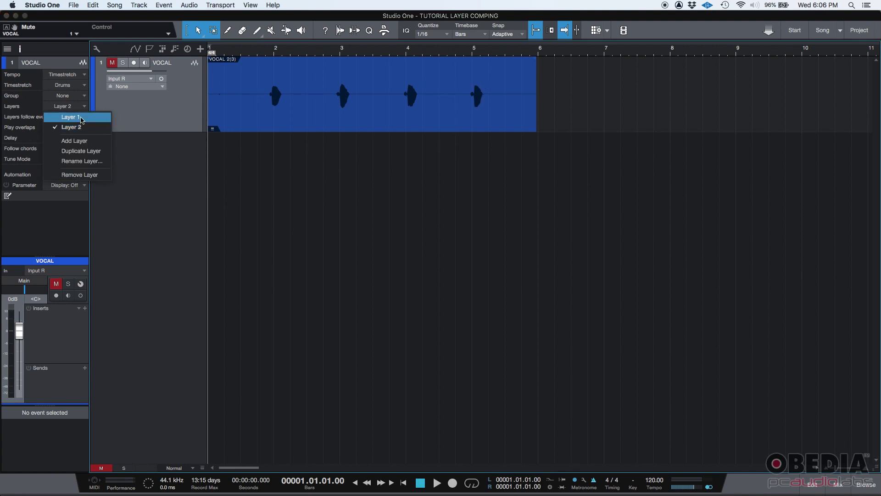
pyautogui.click(82, 120)
pyautogui.click(84, 107)
pyautogui.click(82, 128)
pyautogui.click(84, 107)
pyautogui.click(82, 118)
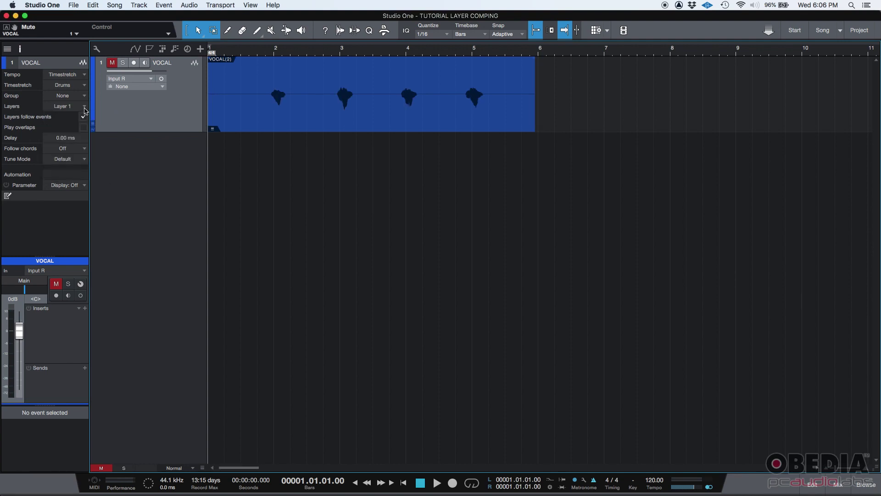
# Step: Unmute the VOCAL track, play back its Layer 1 take, and return the playback cursor to the song start
pyautogui.click(112, 63)
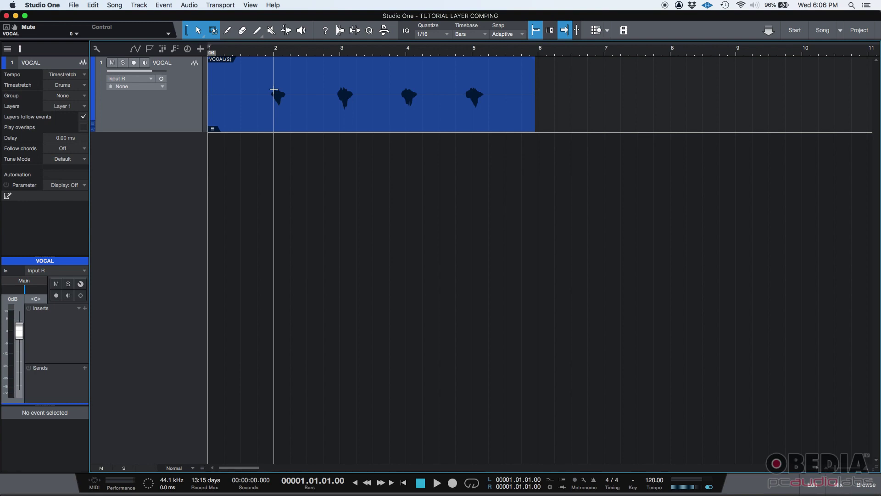
pyautogui.click(437, 484)
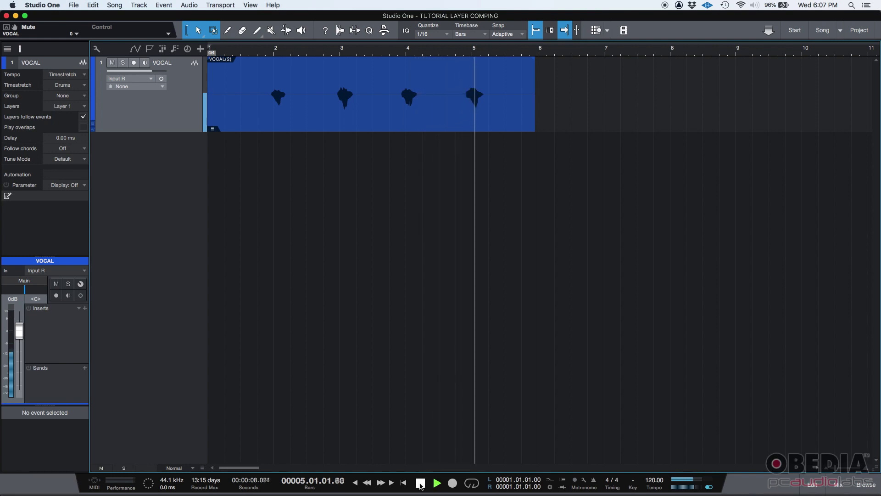
pyautogui.click(420, 483)
pyautogui.click(420, 482)
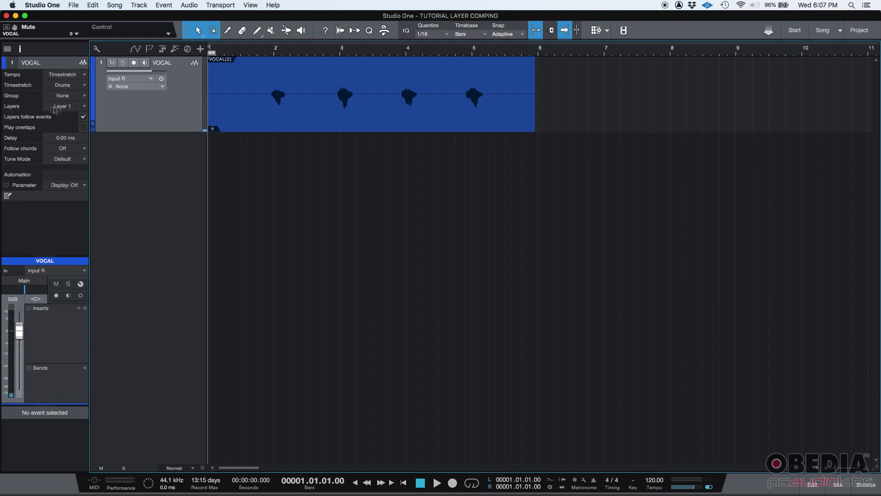
# Step: Switch the VOCAL track to Layer 2 and play back that take
pyautogui.click(74, 109)
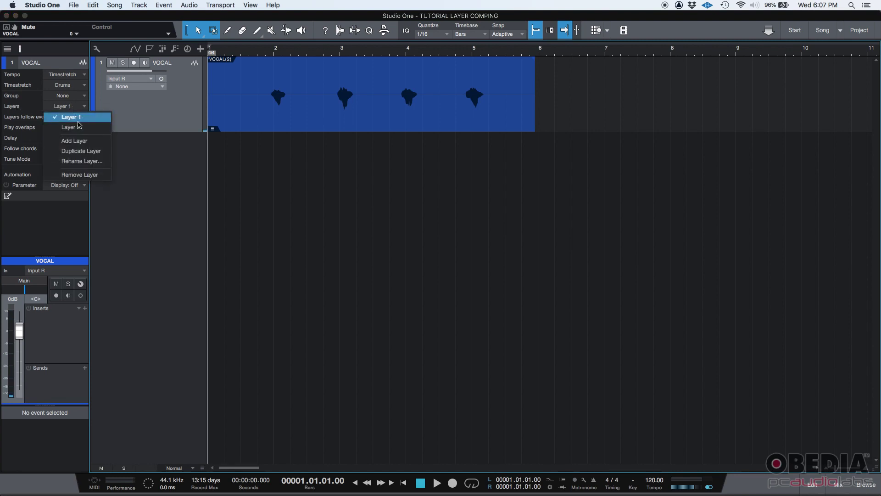
pyautogui.click(79, 127)
pyautogui.press('space')
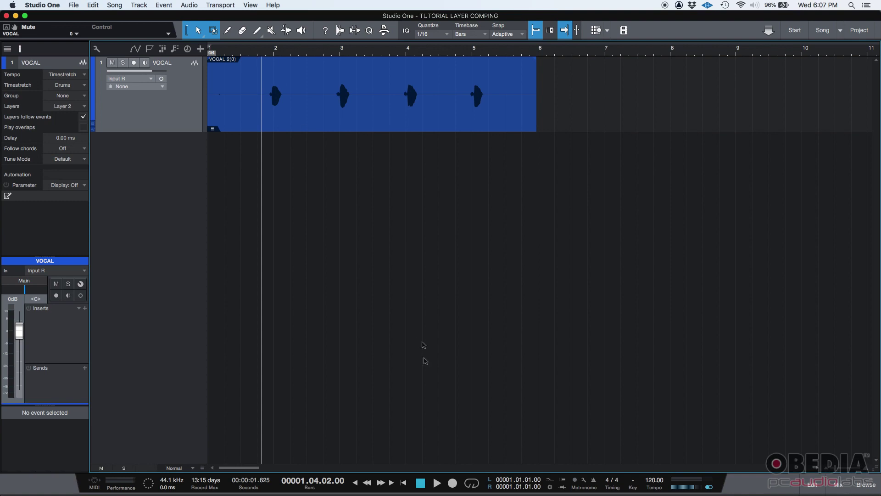
pyautogui.click(436, 485)
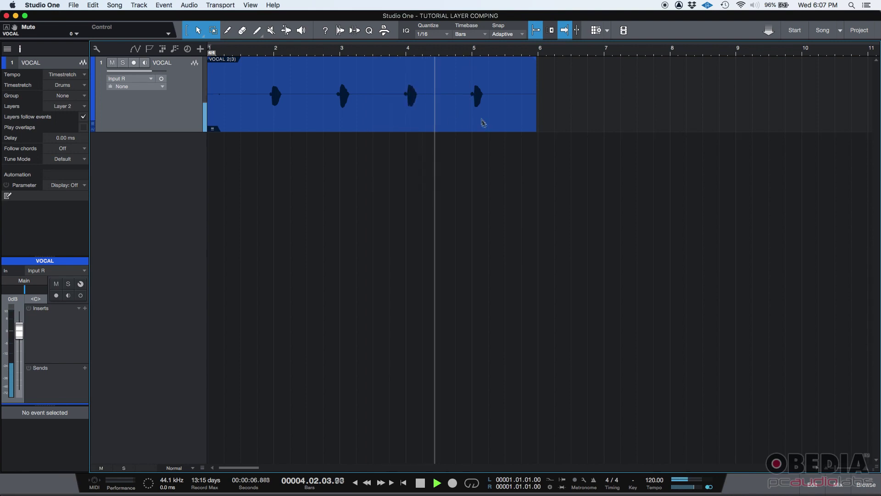
pyautogui.press('space')
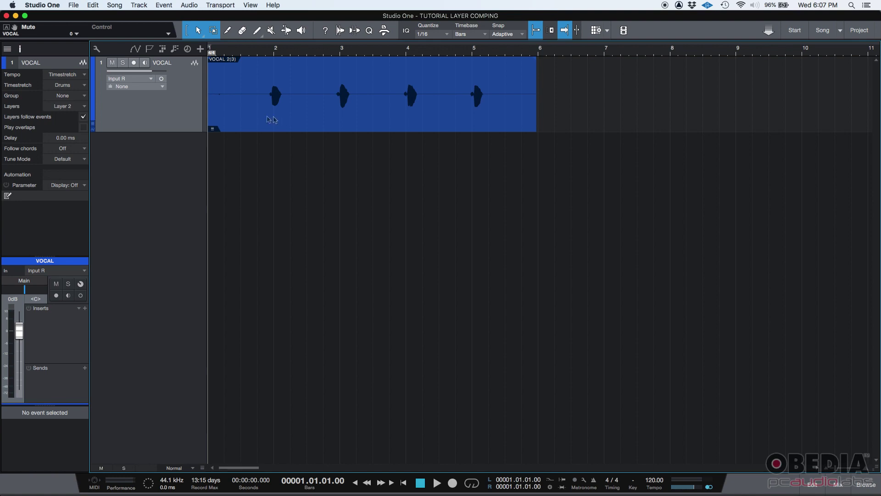
# Step: Add a new empty layer to the VOCAL track and expand the track's layers beneath it
pyautogui.click(85, 109)
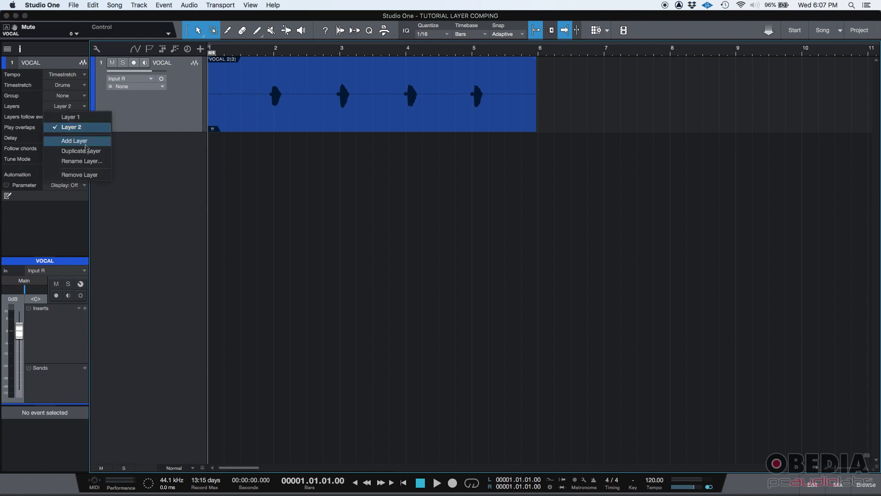
pyautogui.click(156, 149)
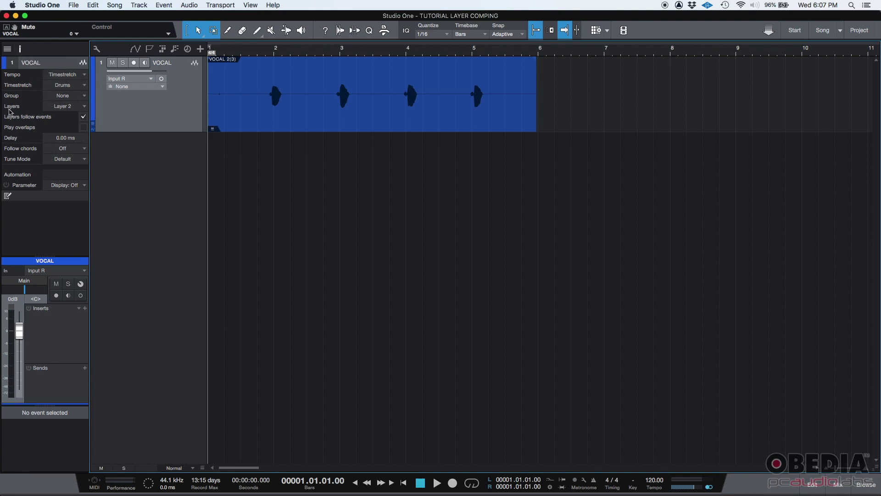
pyautogui.click(84, 106)
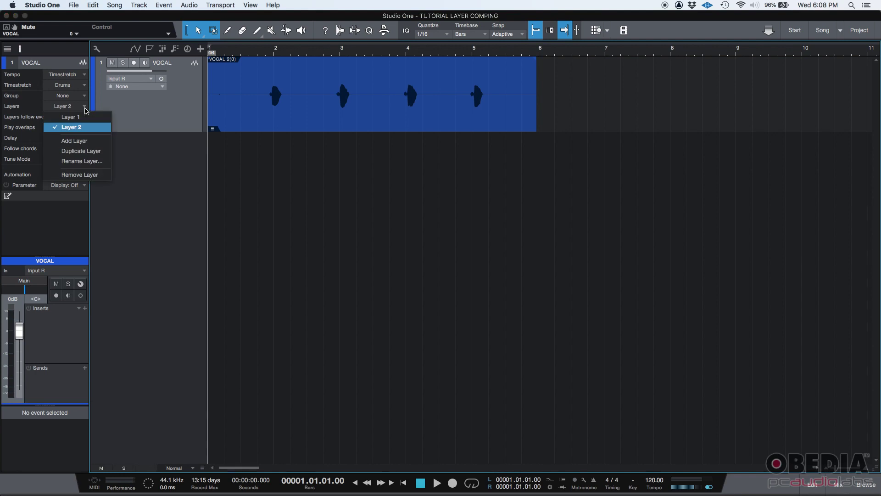
pyautogui.click(85, 145)
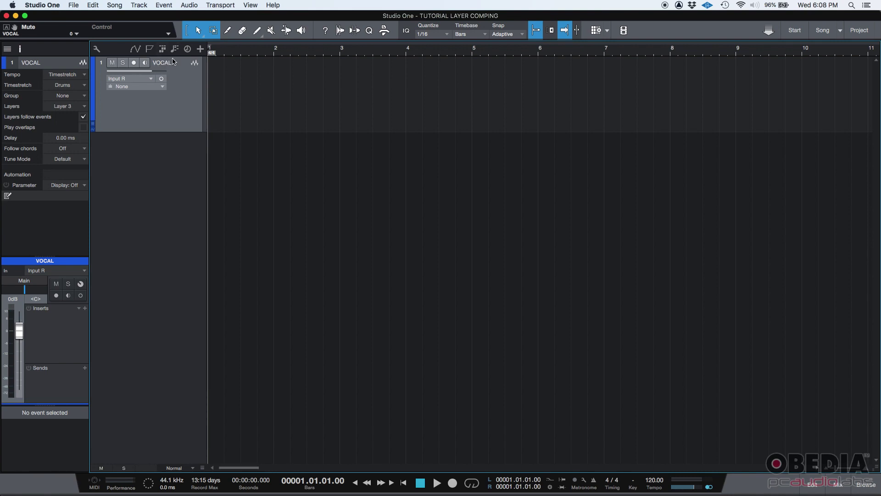
pyautogui.rightClick(150, 111)
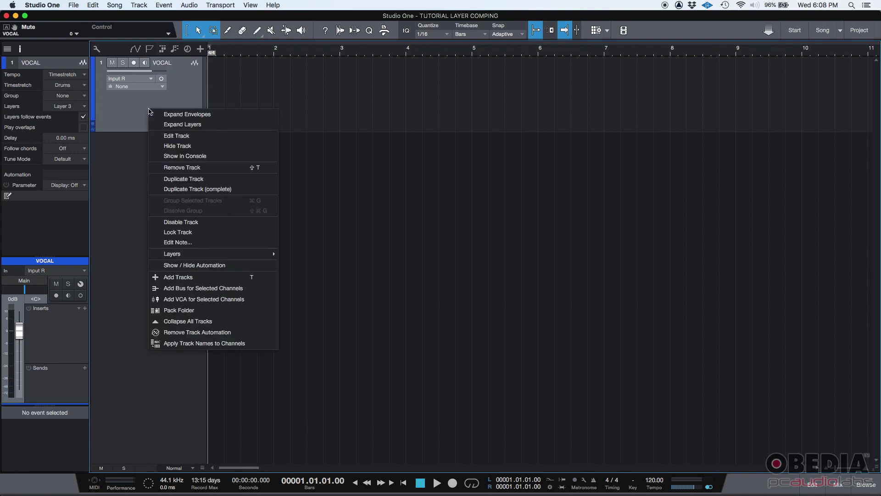
pyautogui.click(179, 125)
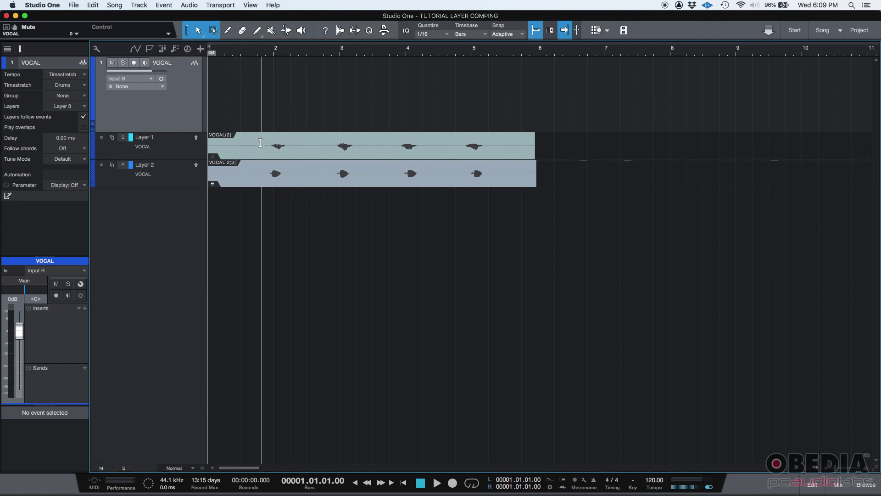
# Step: Comp the first word from Layer 1 and the second, up to about 3.4, from Layer 2, and inspect the crossfade between them
pyautogui.moveTo(258, 142); pyautogui.dragTo(302, 142)
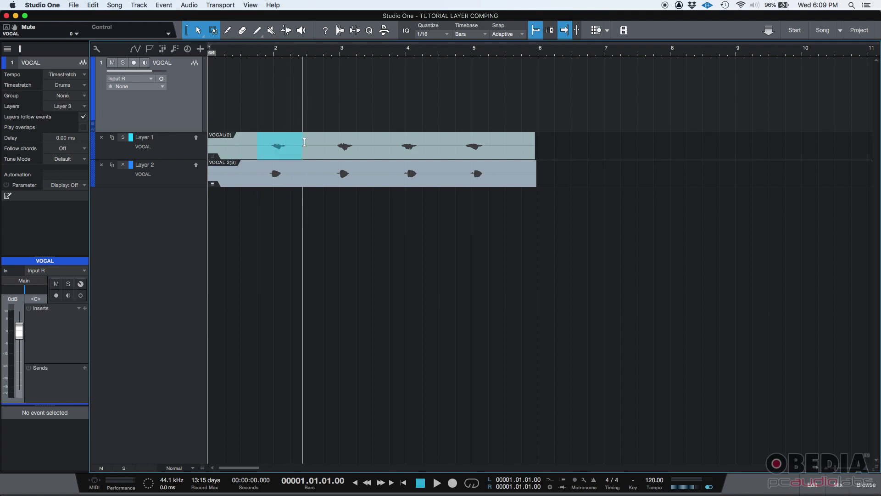
pyautogui.moveTo(304, 143); pyautogui.dragTo(302, 142)
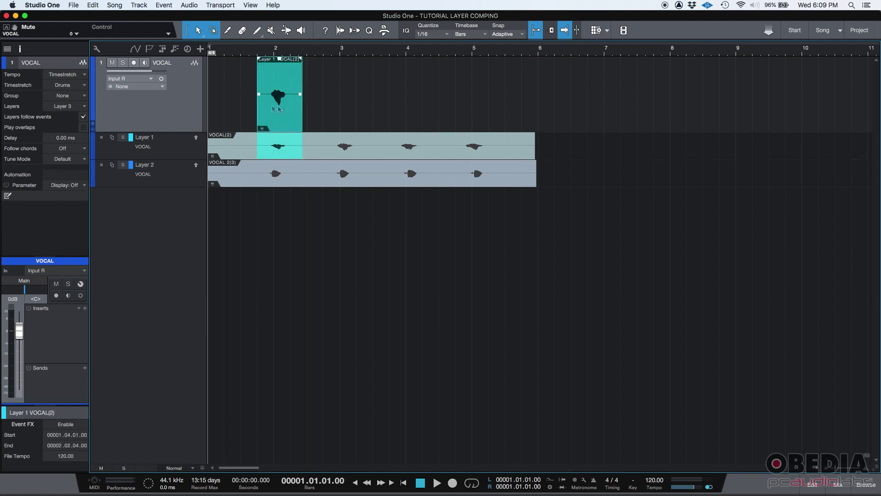
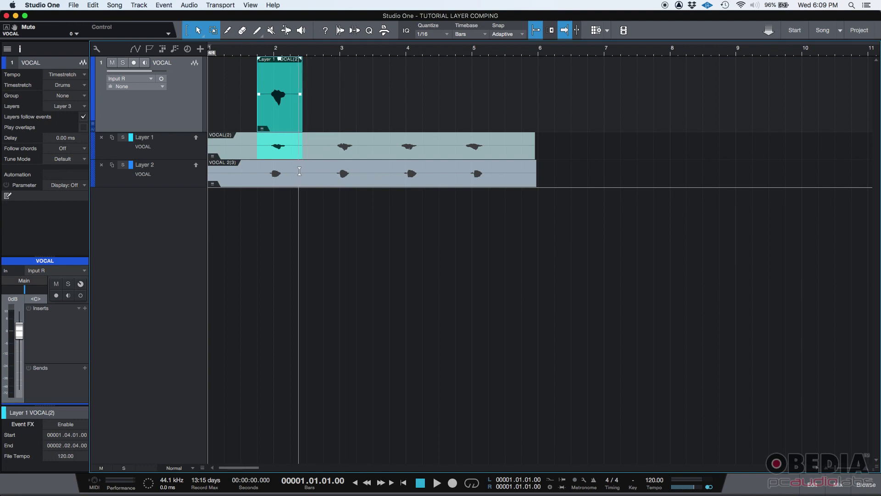
pyautogui.moveTo(299, 171); pyautogui.dragTo(389, 169)
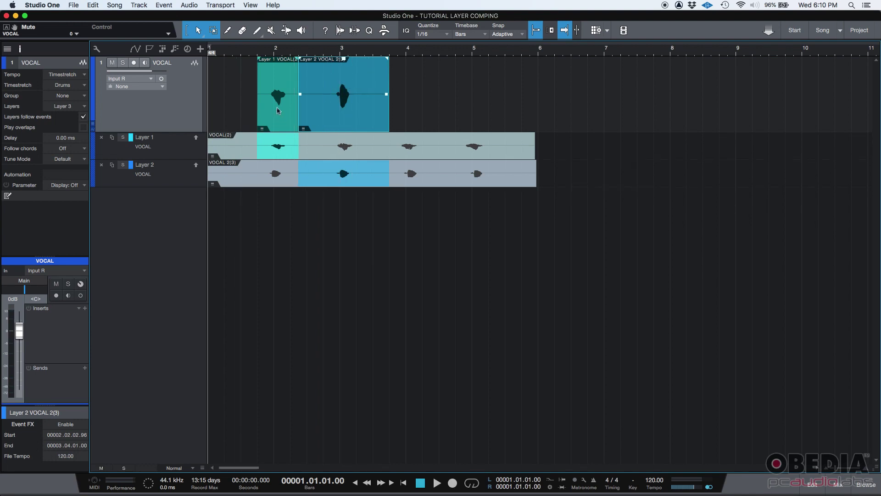
pyautogui.scroll(2, 300, 58)
pyautogui.scroll(4, 301, 59)
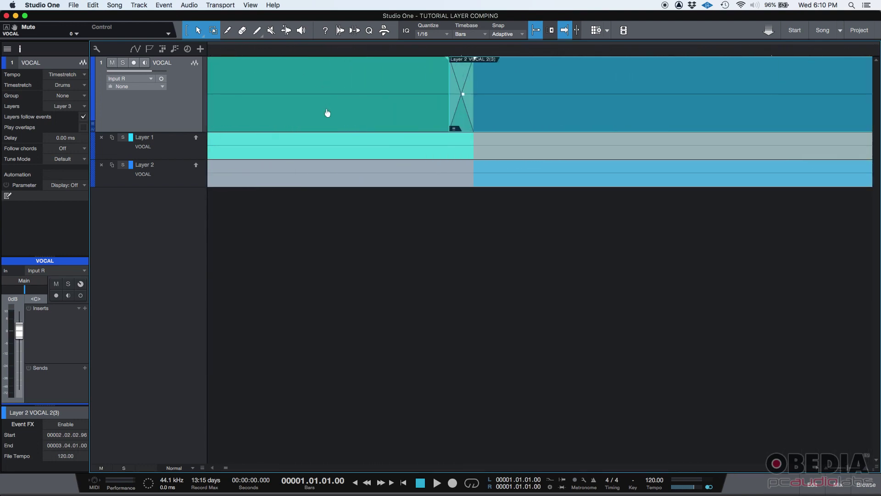
pyautogui.scroll(-5, 328, 113)
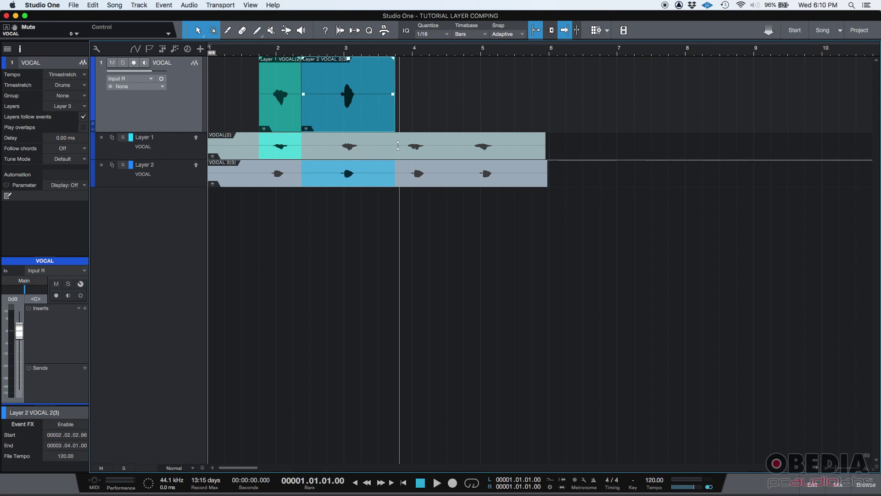
# Step: Comp the third word from Layer 1 and the fourth word from Layer 2, and inspect the crossfade between them
pyautogui.moveTo(392, 143); pyautogui.dragTo(549, 171)
pyautogui.moveTo(405, 50); pyautogui.dragTo(492, 98)
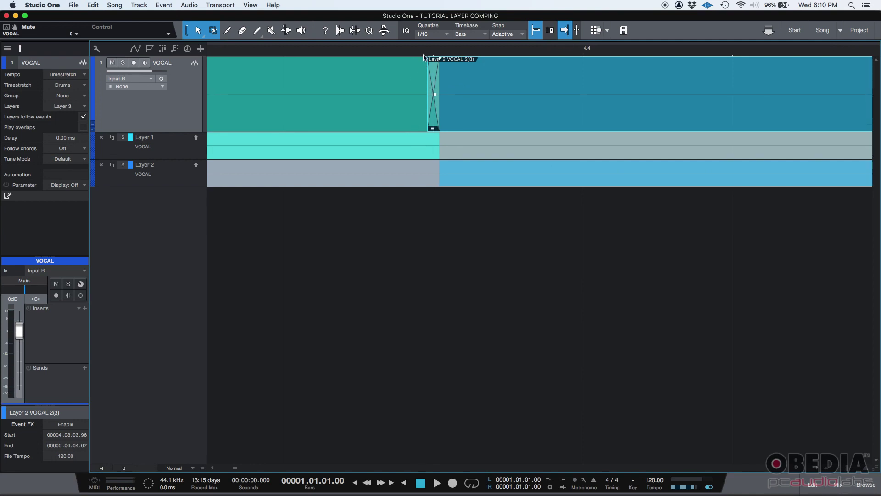
pyautogui.moveTo(423, 51); pyautogui.dragTo(480, 5)
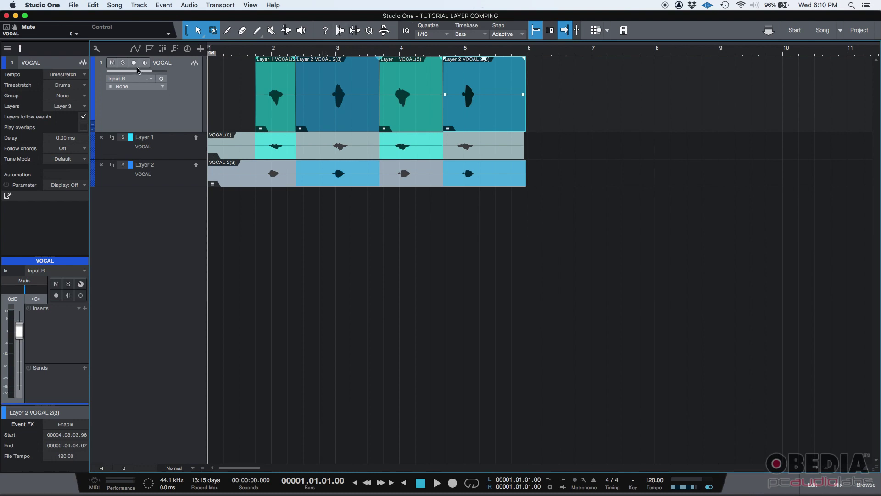
# Step: Play back the comped VOCAL track from about 1.3, just before the first word, through the last word
pyautogui.click(252, 53)
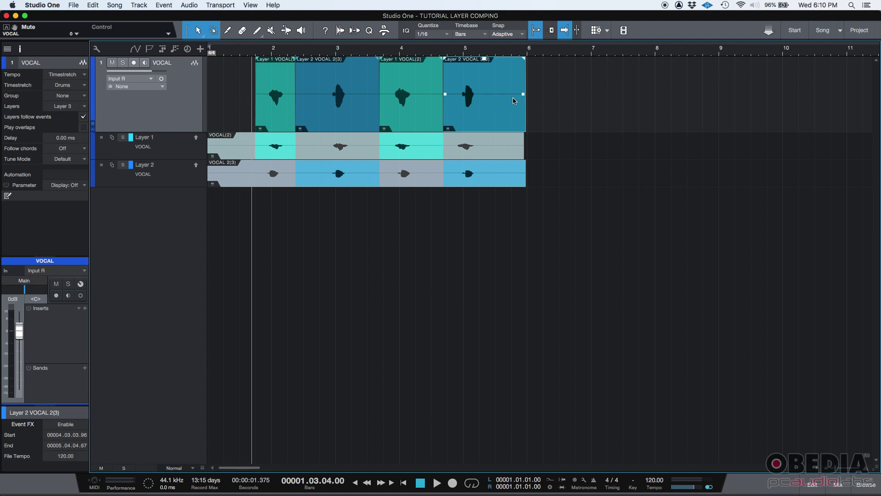
pyautogui.click(437, 483)
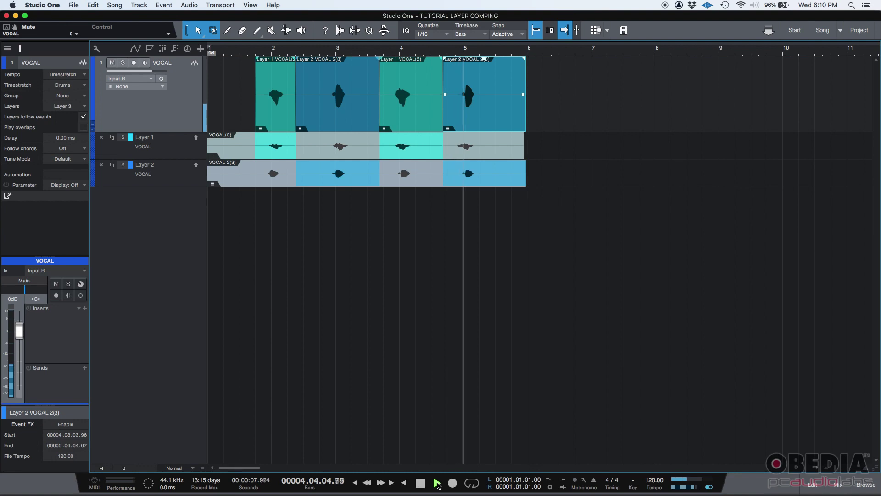
pyautogui.click(420, 483)
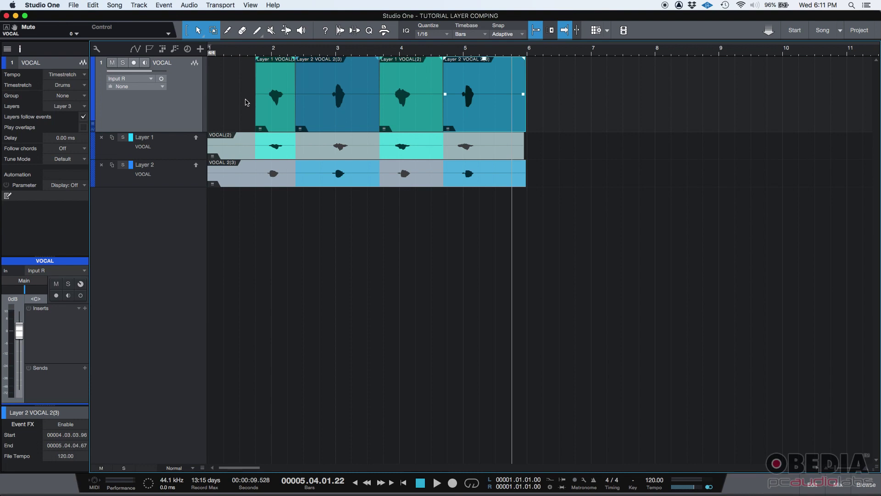
# Step: Switch to the OBEDIA website and look through its training services, session bundles and subscription rates
pyautogui.press('super+Tab')
pyautogui.press('super+Tab')
pyautogui.press('super+Tab')
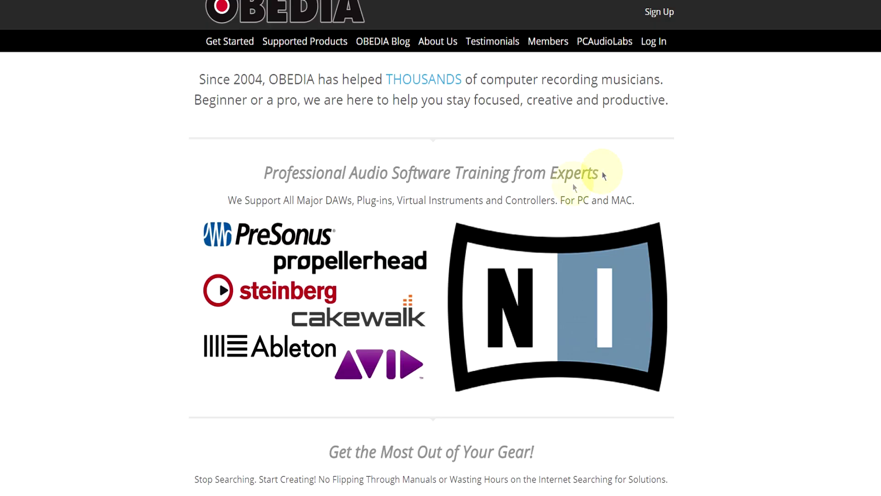
pyautogui.scroll(-15, 573, 183)
pyautogui.scroll(-15, 526, 221)
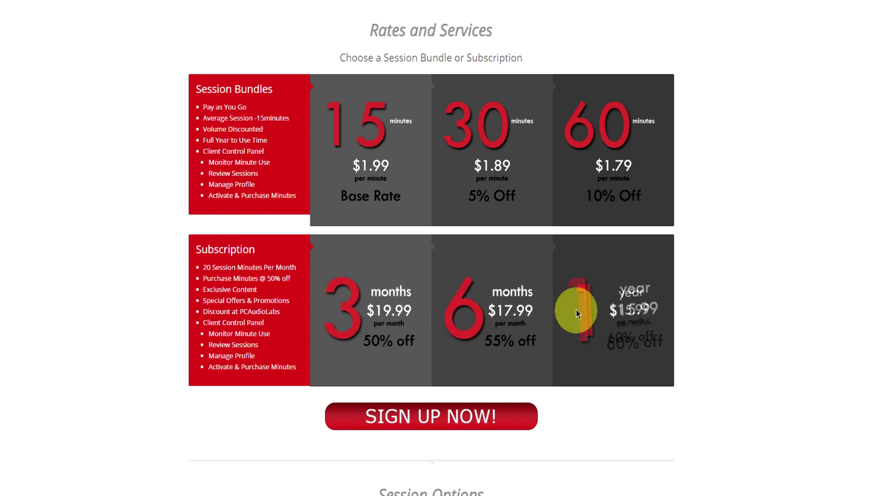
pyautogui.scroll(-3, 577, 309)
pyautogui.click(478, 324)
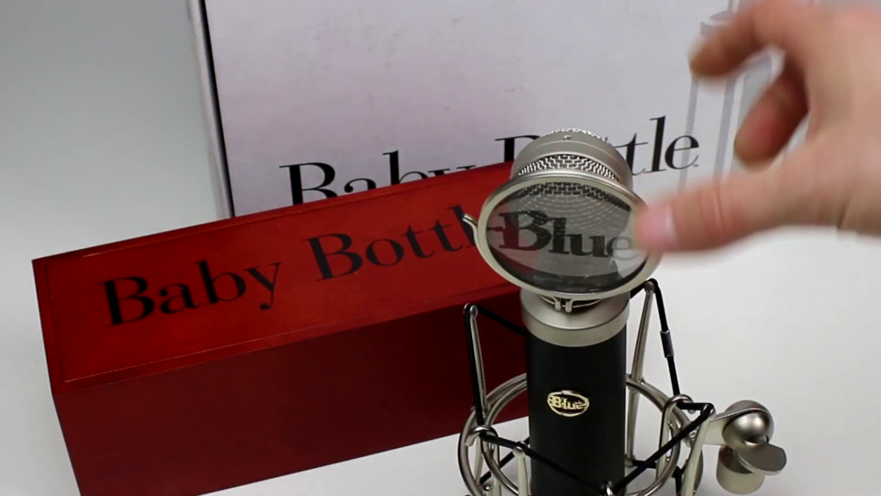